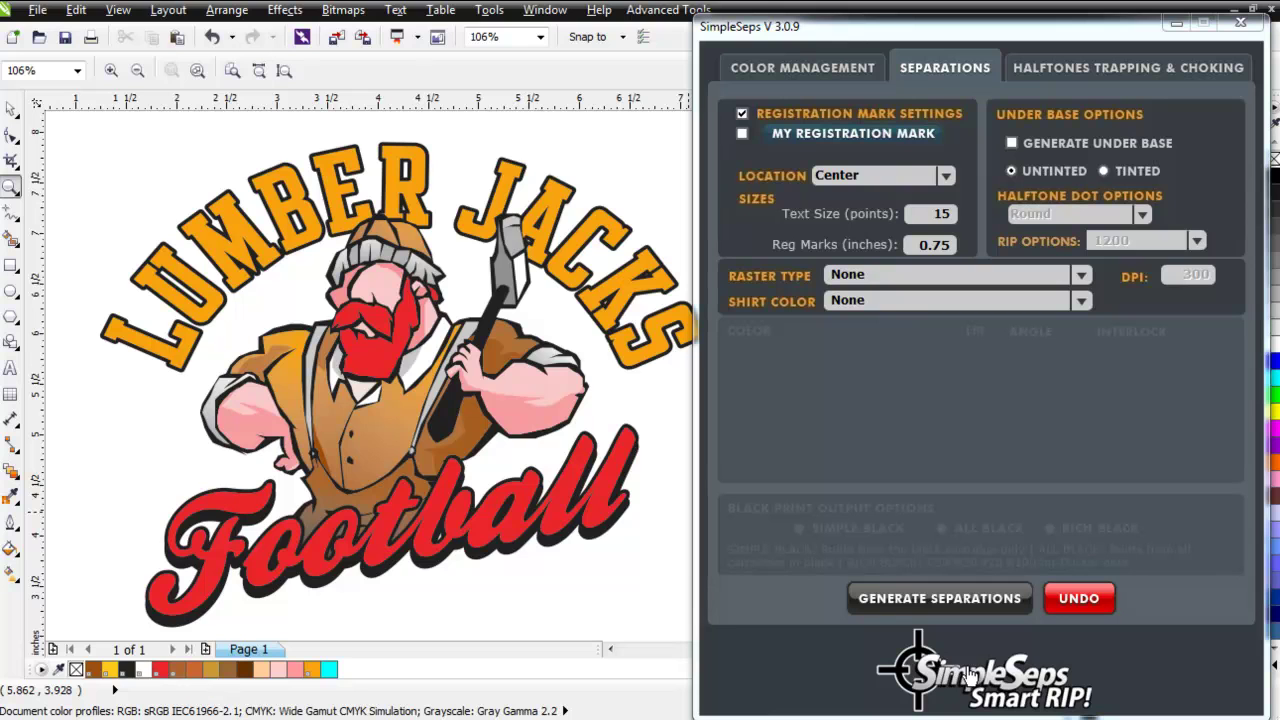
# Set the SimpleSeps raster type to HalfTones and scroll back to the top of the colour list
pyautogui.click(1082, 275)
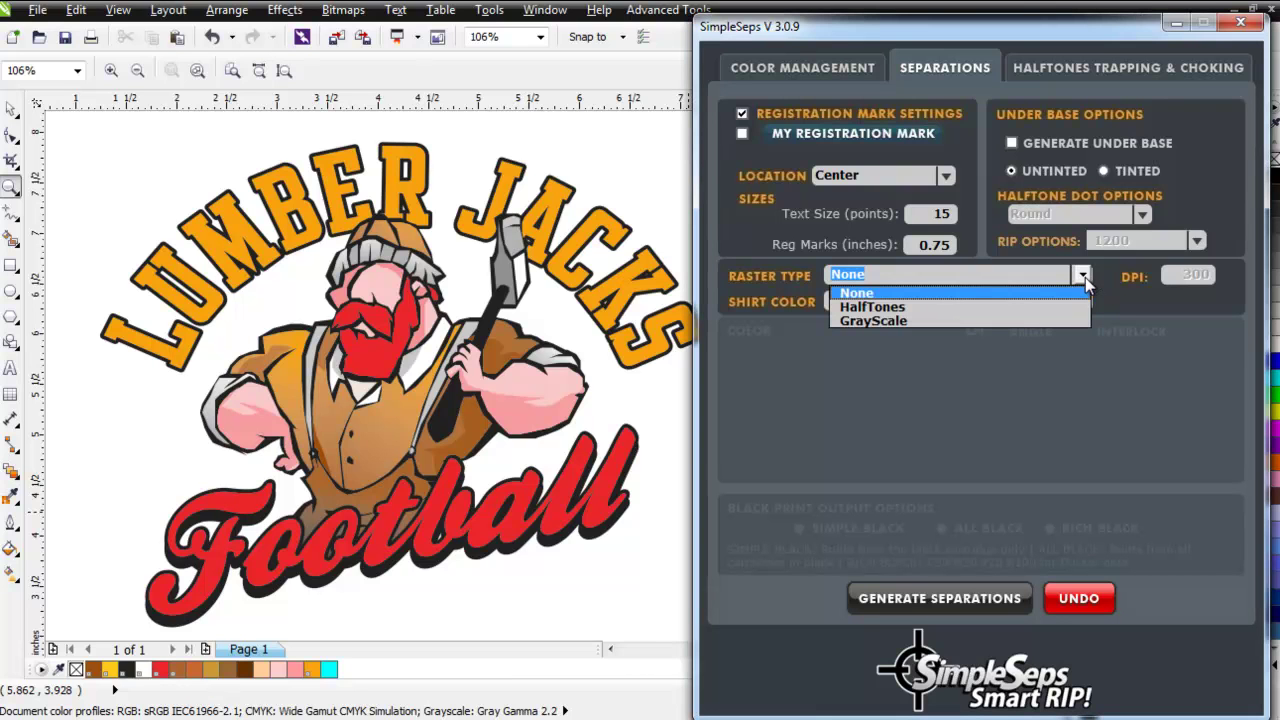
pyautogui.click(872, 307)
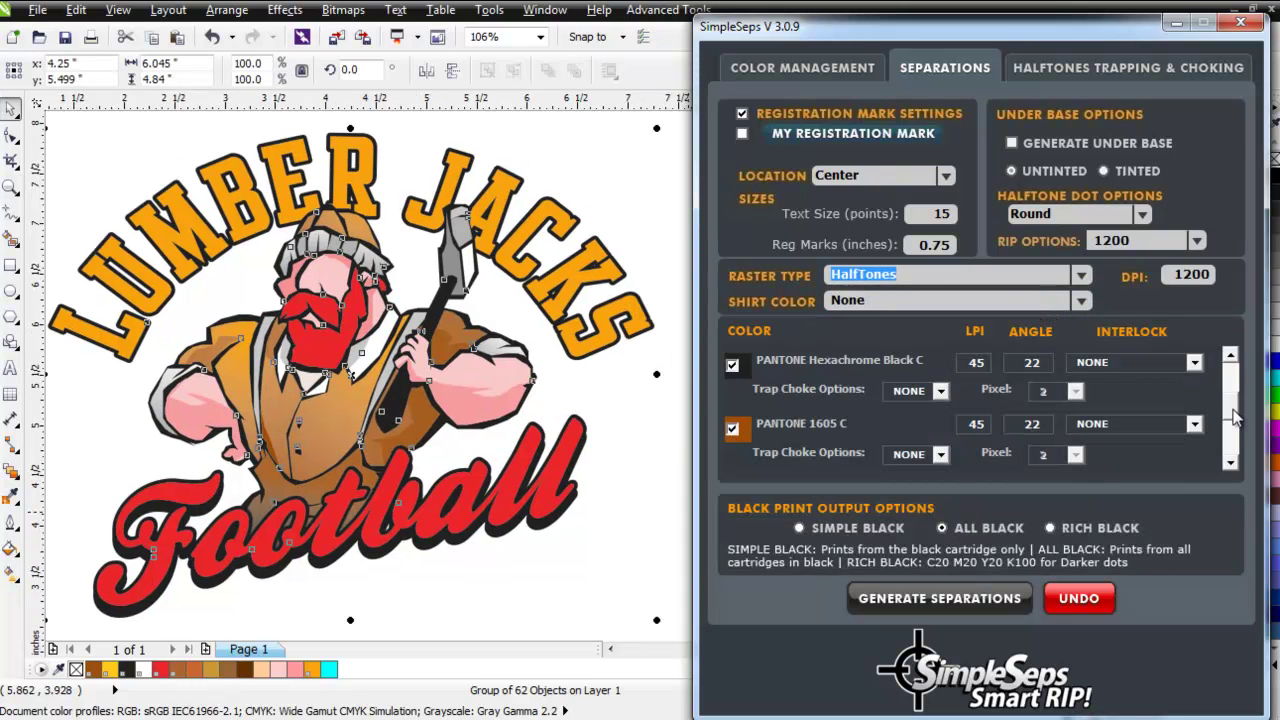
pyautogui.scroll(1, 1232, 425)
pyautogui.scroll(2, 980, 410)
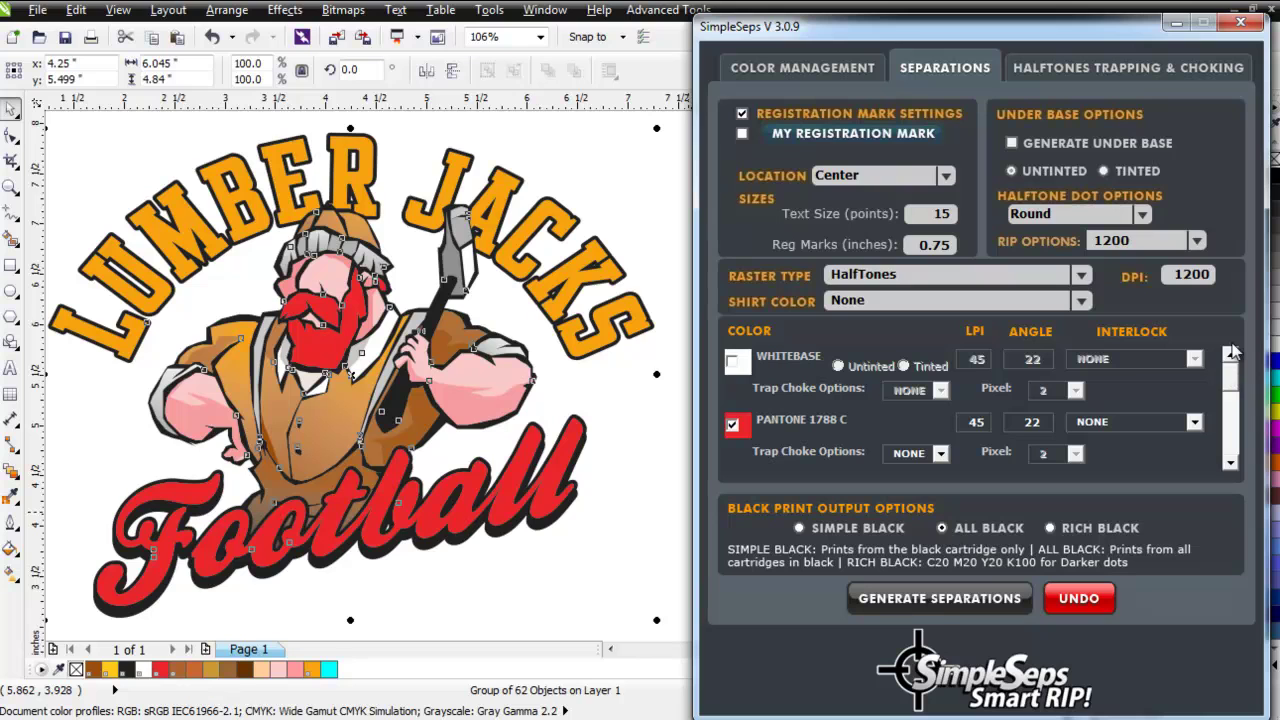
# Include the WHITEBASE in the separations as Untinted and set it to CHOKE
pyautogui.click(731, 364)
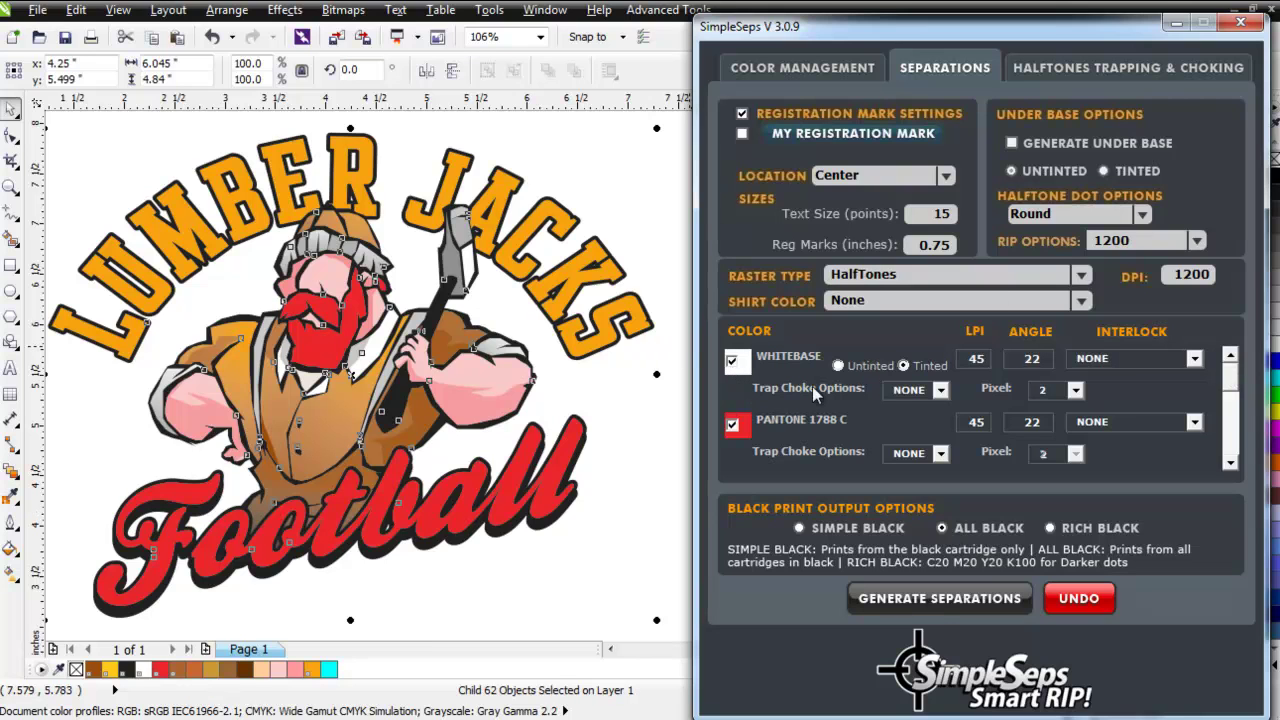
pyautogui.click(838, 366)
pyautogui.click(923, 395)
pyautogui.click(932, 420)
# Set PANTONE 1788 C to TRAP at 2 pixels and PANTONE 137 C to TRAP
pyautogui.click(942, 455)
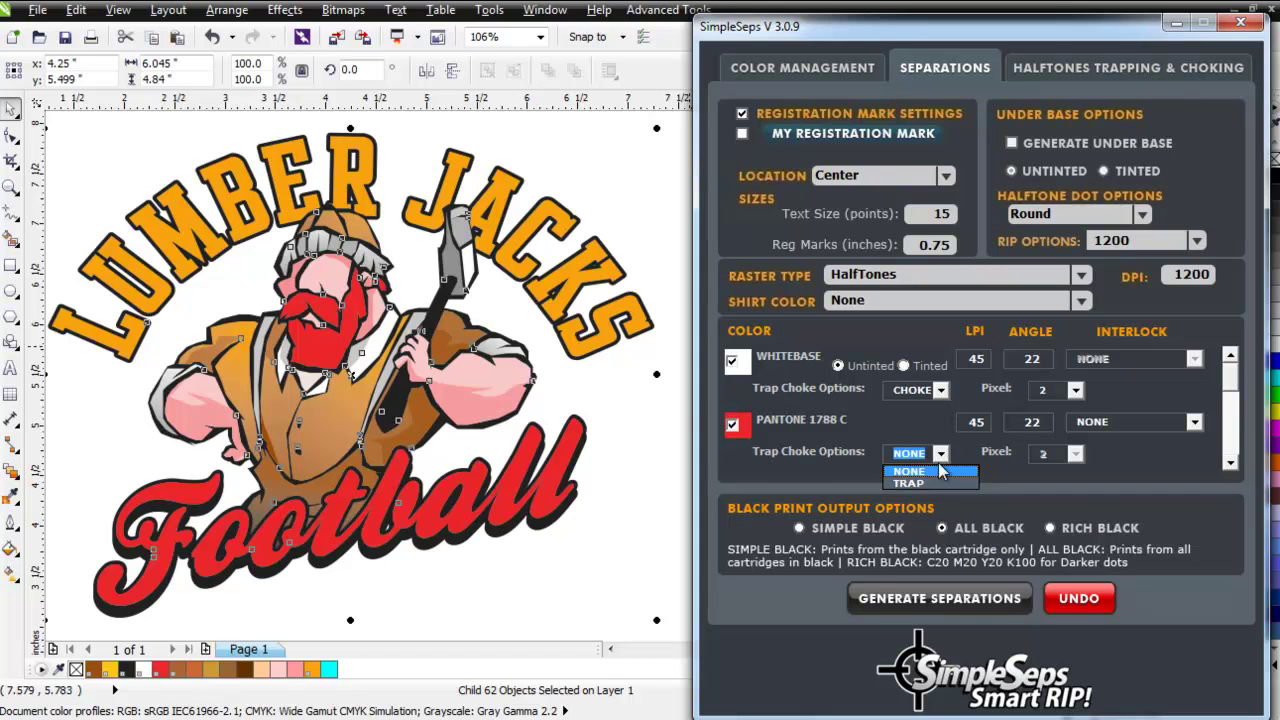
pyautogui.click(935, 476)
pyautogui.click(1075, 454)
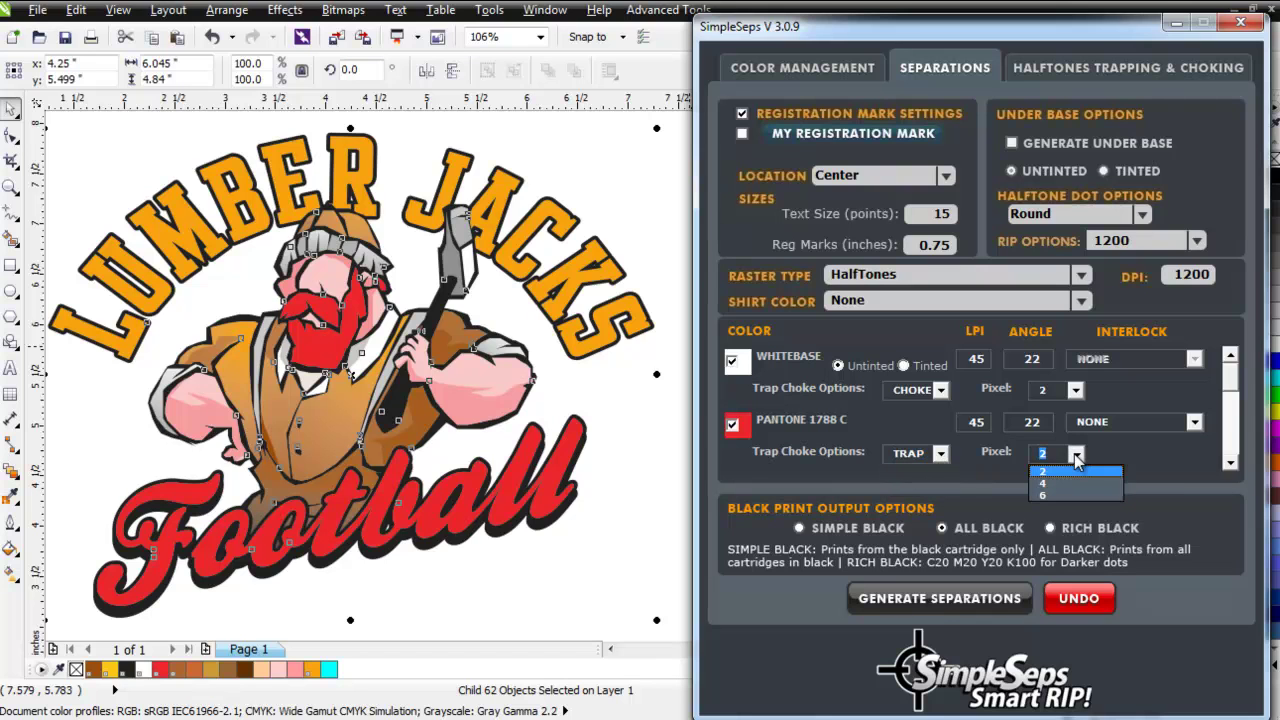
pyautogui.click(1077, 458)
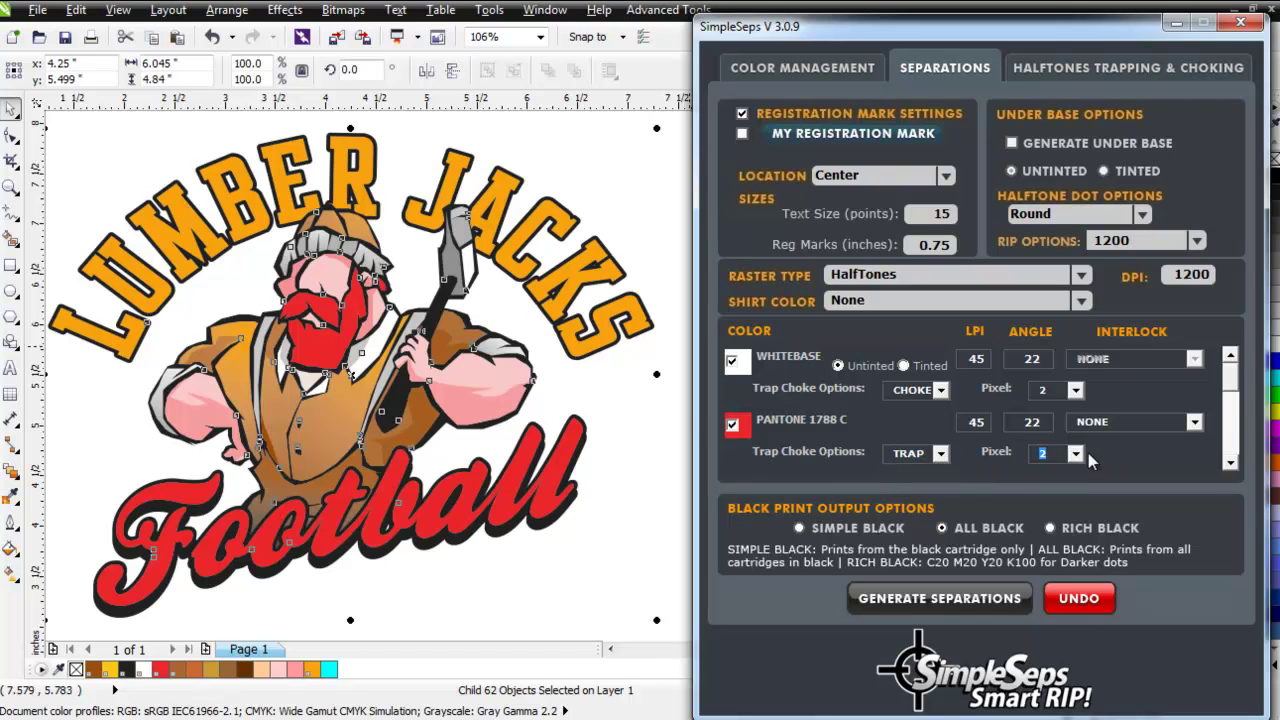
pyautogui.moveTo(1230, 388); pyautogui.dragTo(1232, 440)
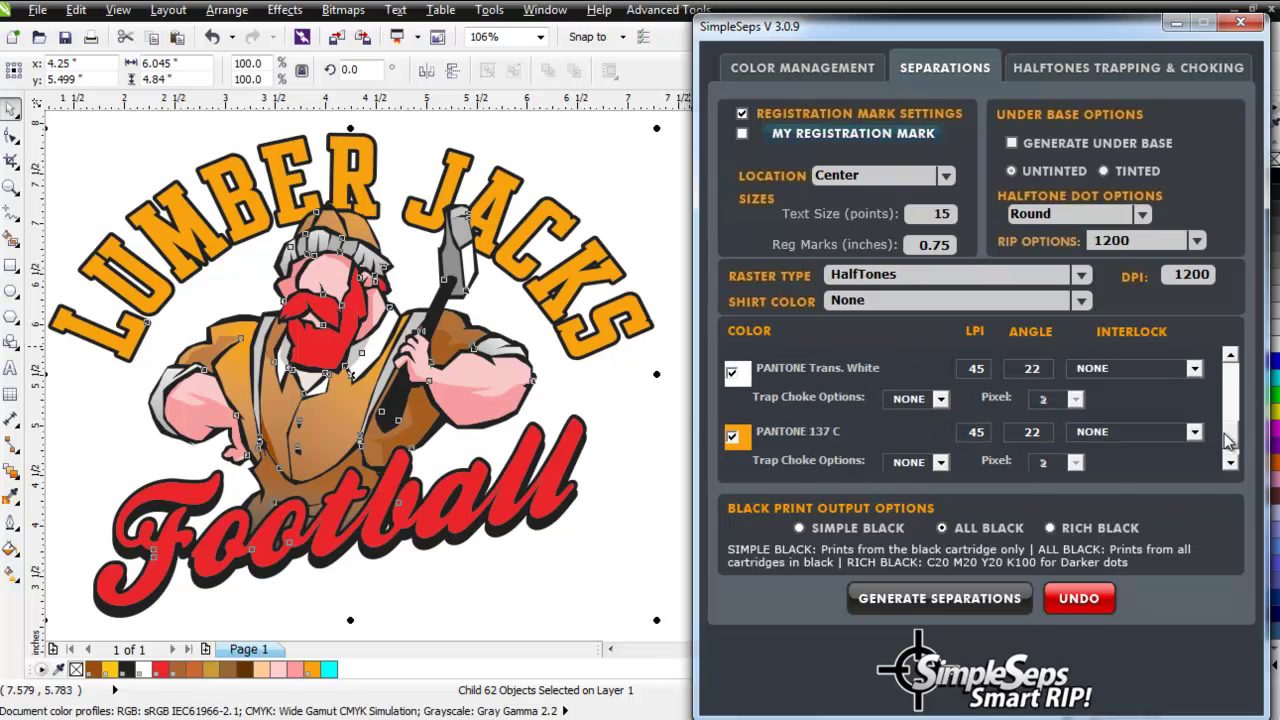
pyautogui.click(940, 464)
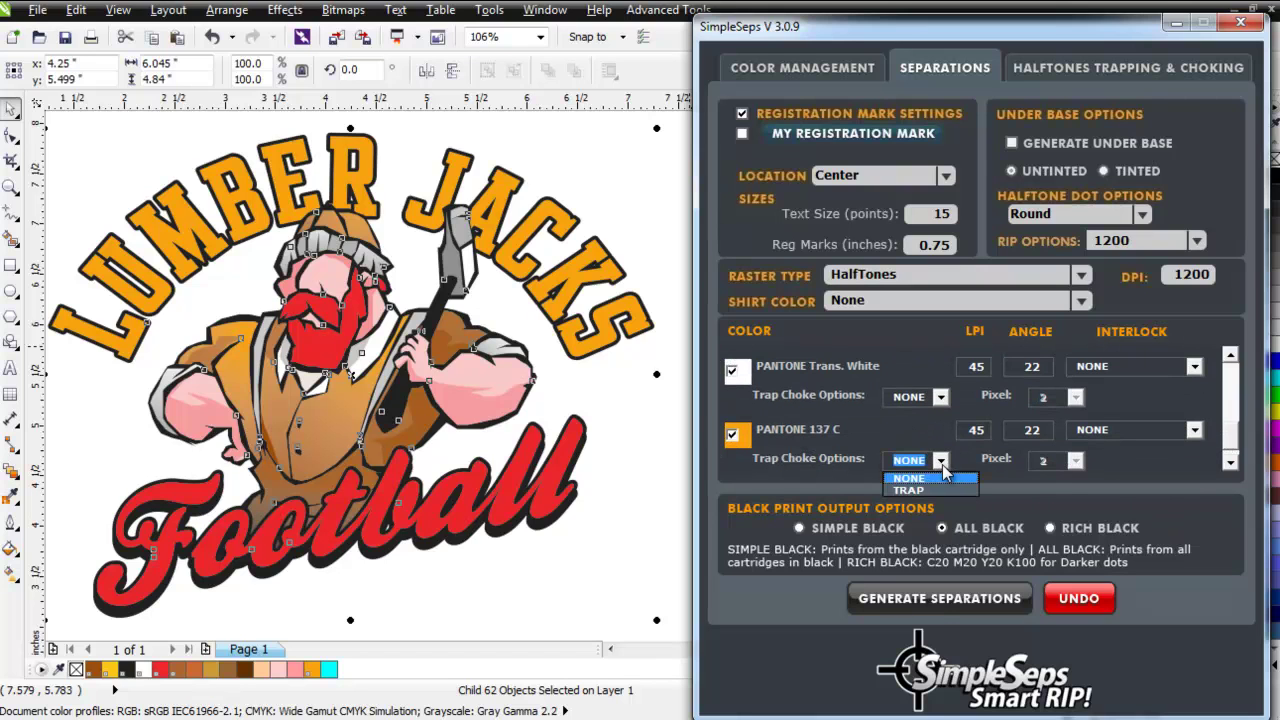
pyautogui.click(933, 490)
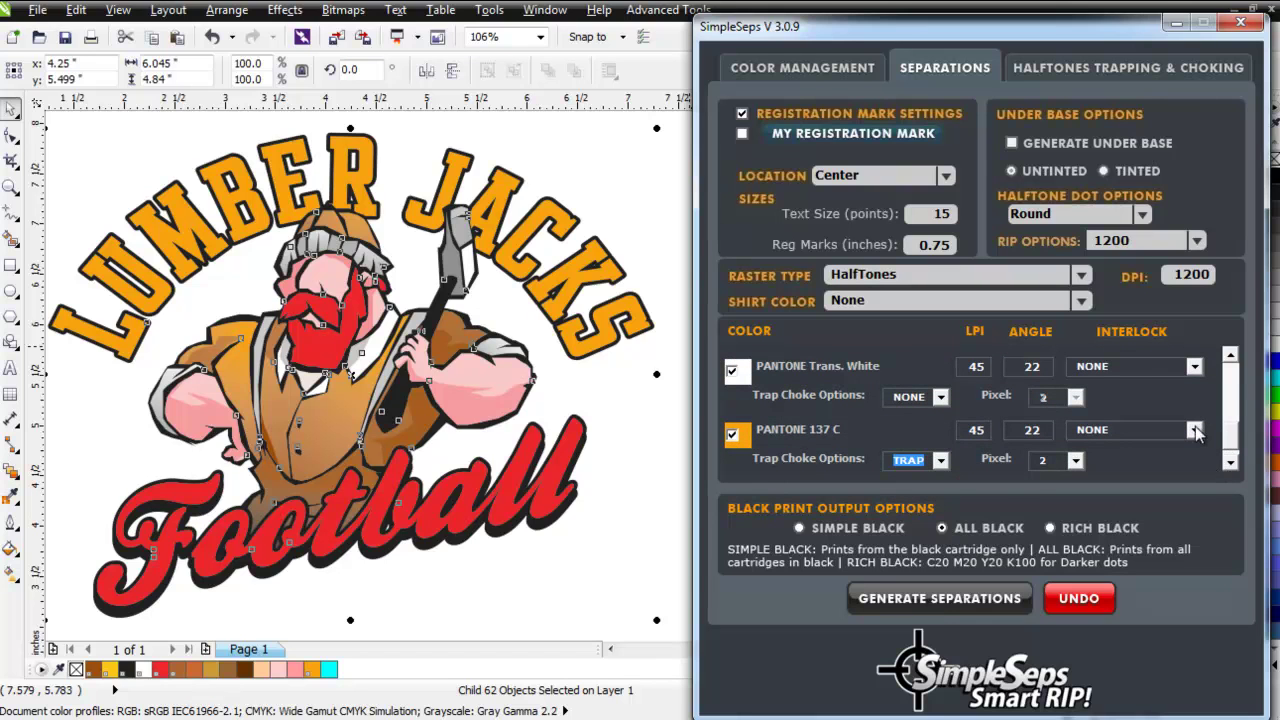
# Set PANTONE 1605 C to TRAP
pyautogui.scroll(2, 1236, 440)
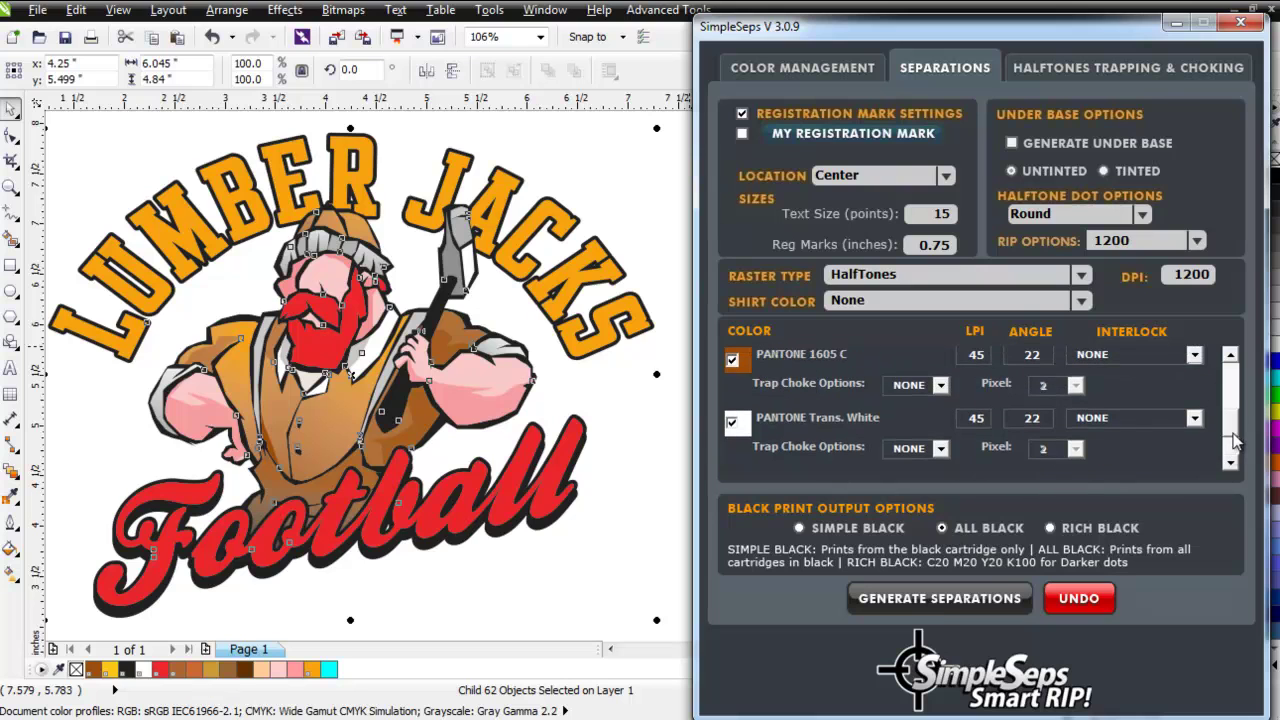
pyautogui.click(941, 387)
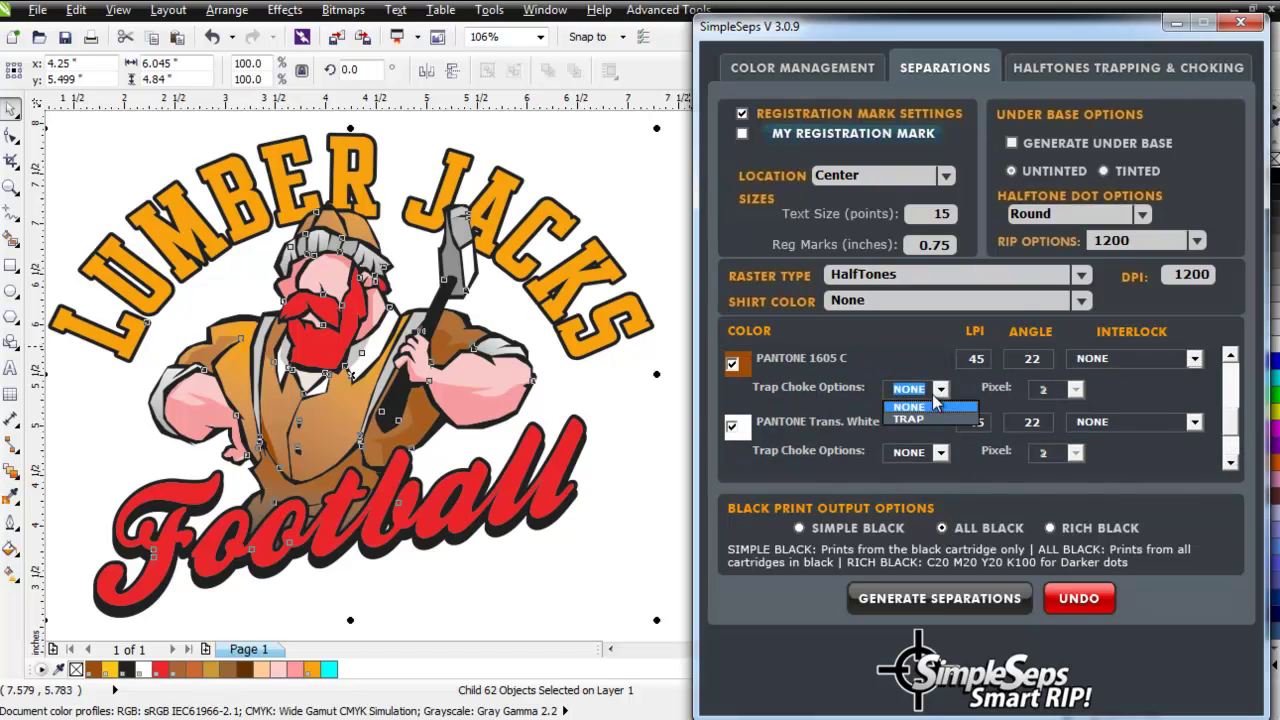
pyautogui.click(924, 419)
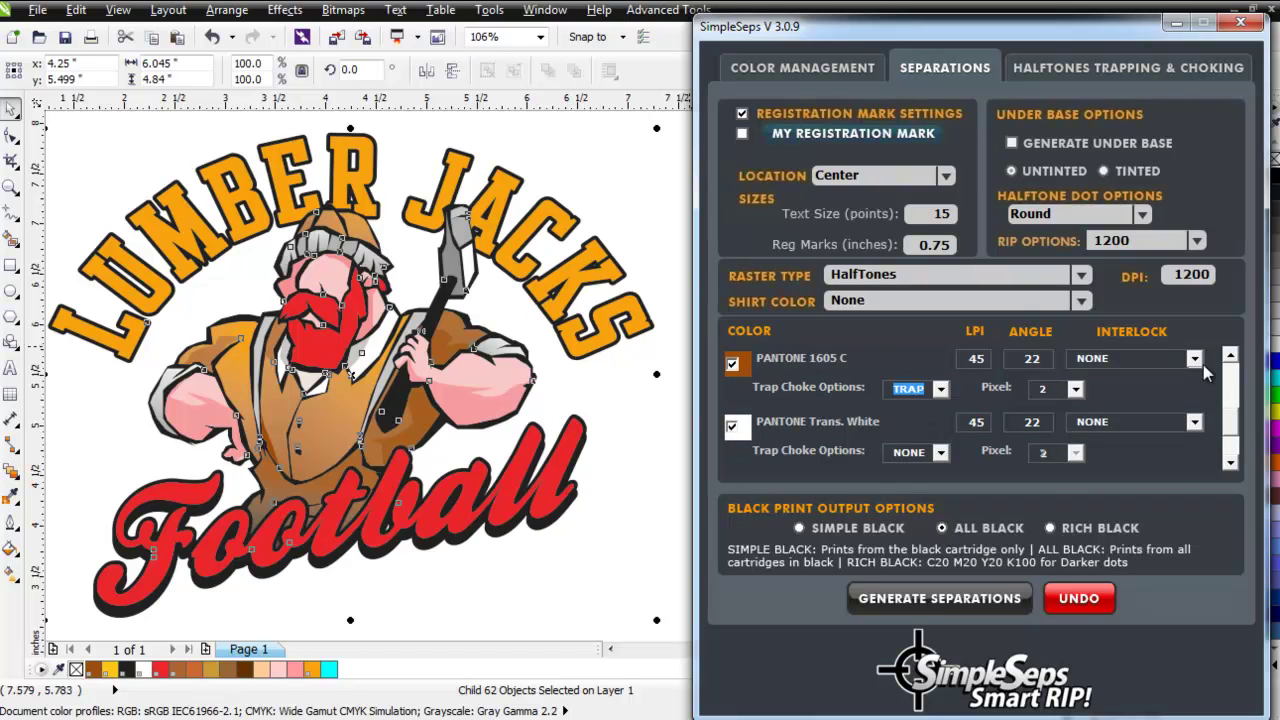
# Interlock the PANTONE 137 C and Hexachrome Black C halftones with PANTONE 1605 C
pyautogui.scroll(-1, 1234, 430)
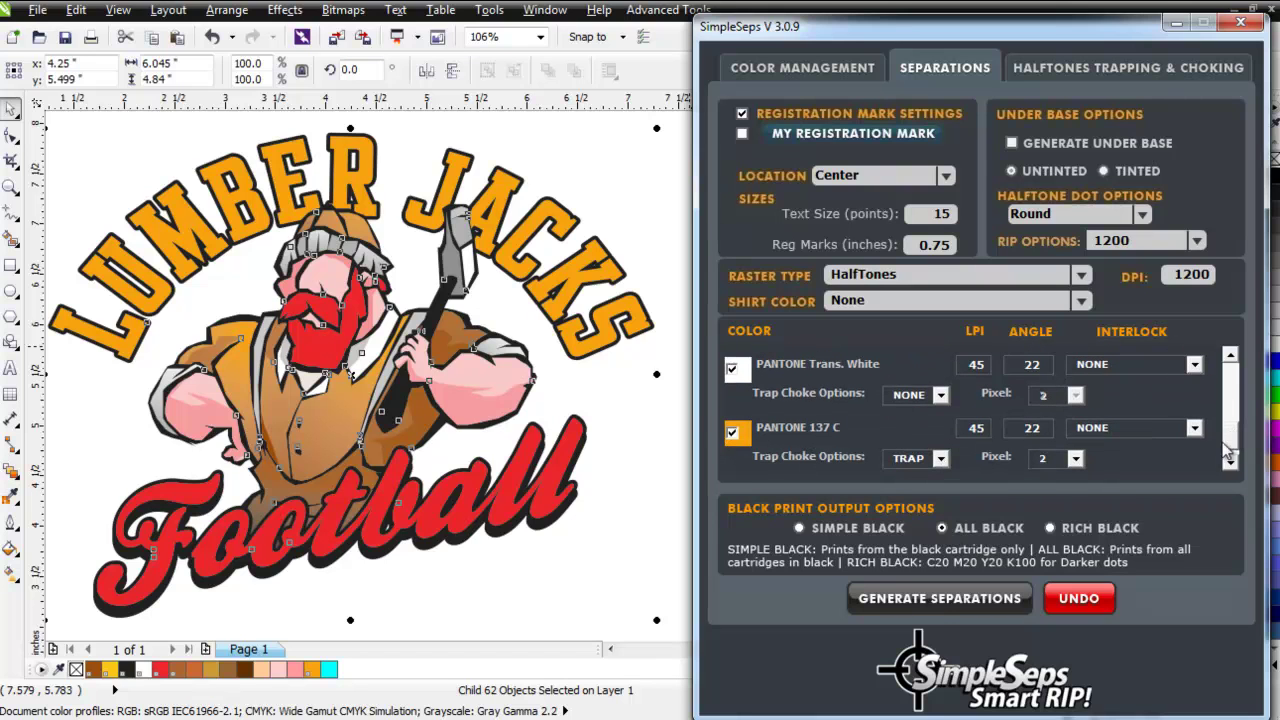
pyautogui.scroll(-1, 1228, 445)
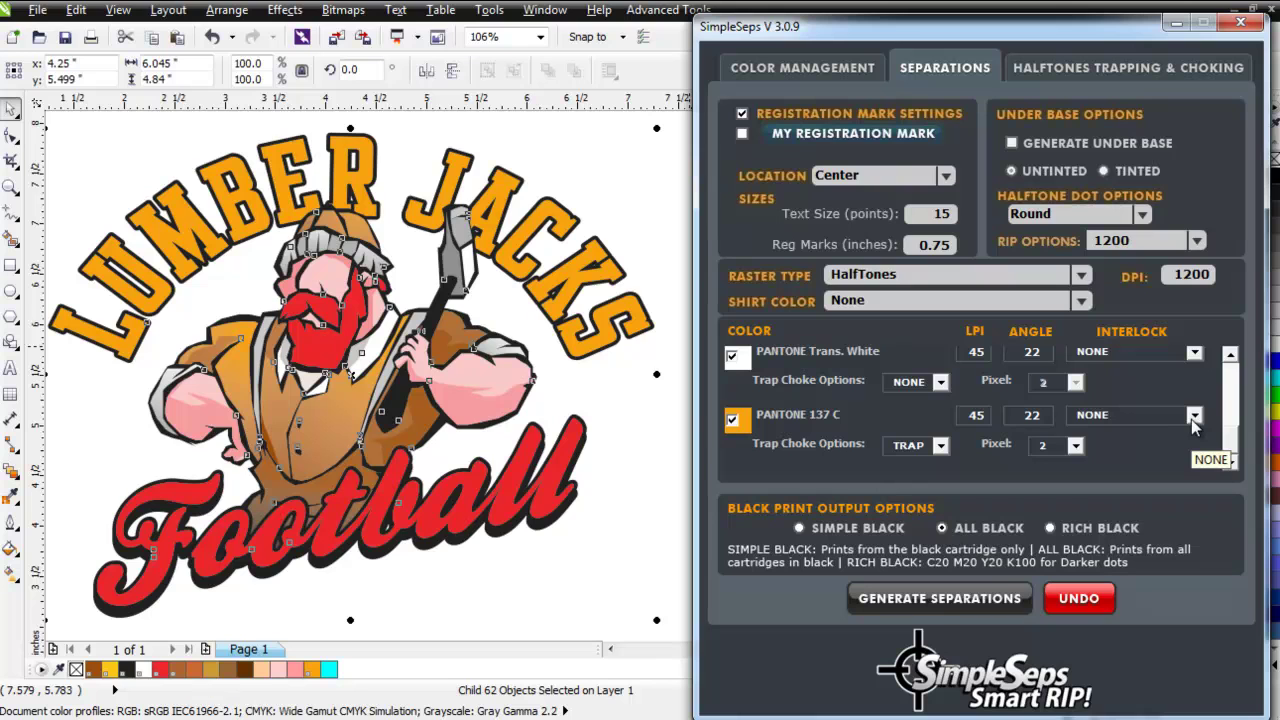
pyautogui.click(1194, 415)
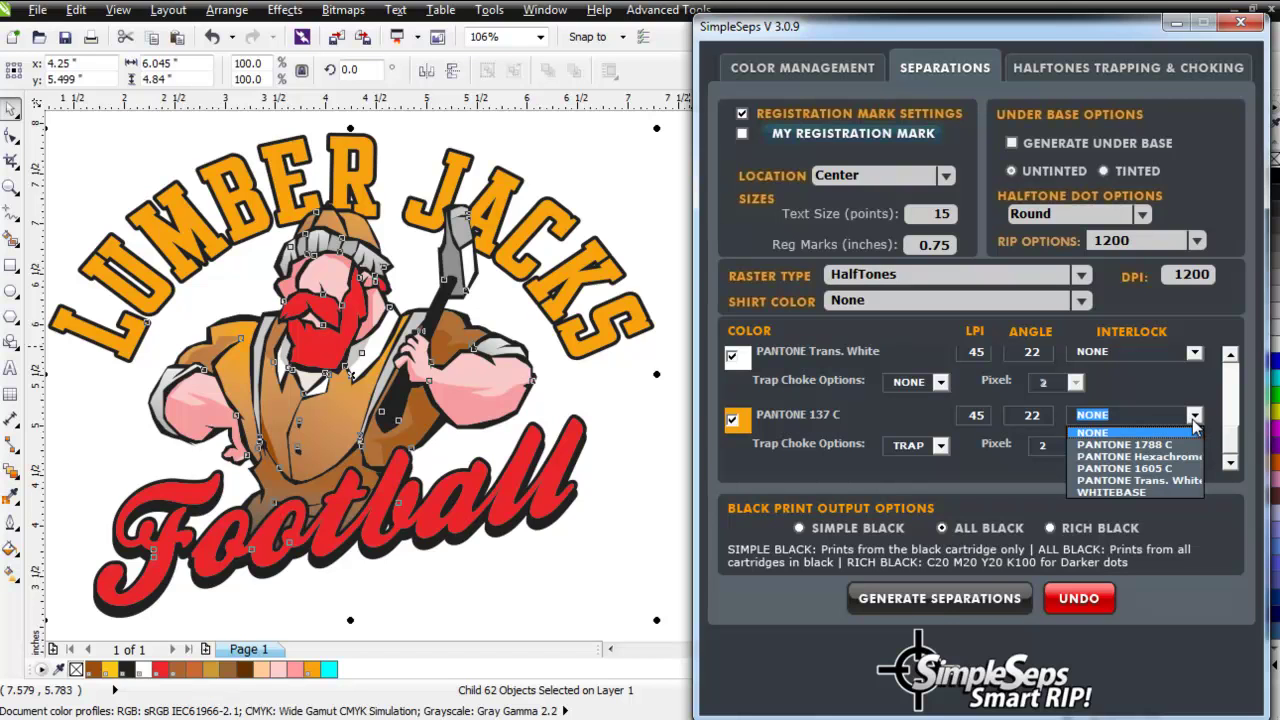
pyautogui.click(1157, 478)
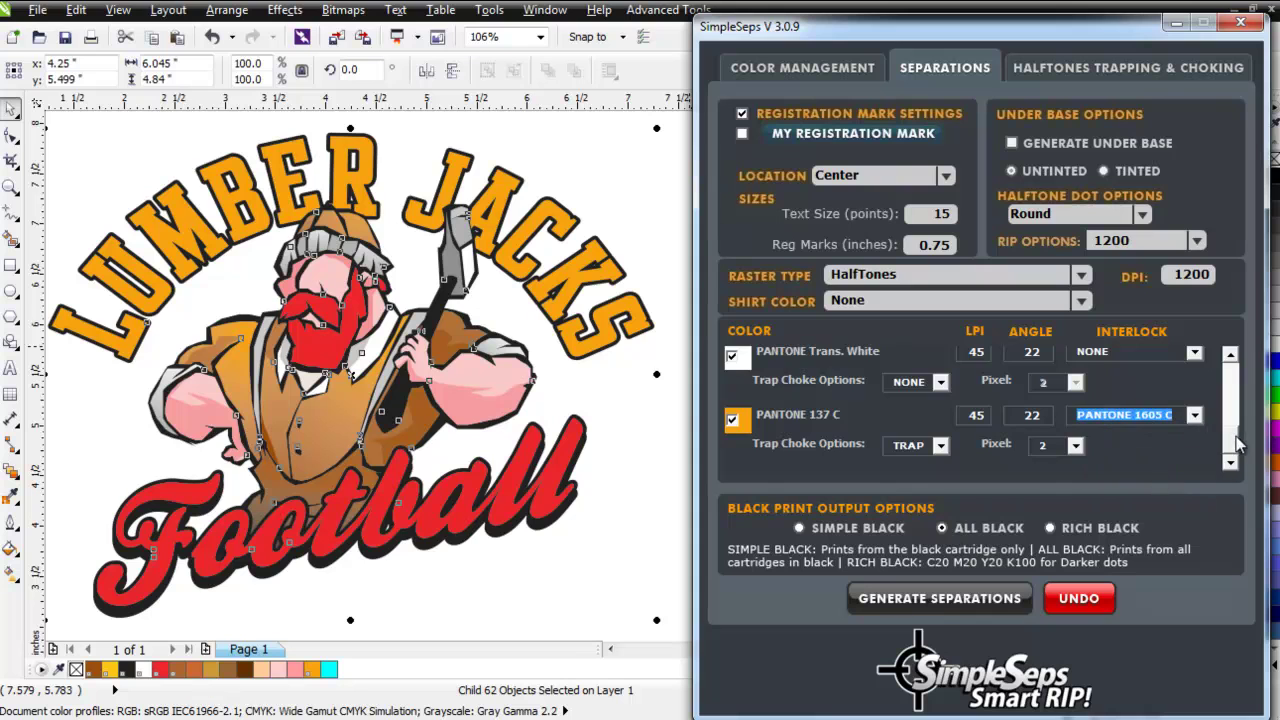
pyautogui.scroll(1, 1238, 440)
pyautogui.scroll(3, 1243, 430)
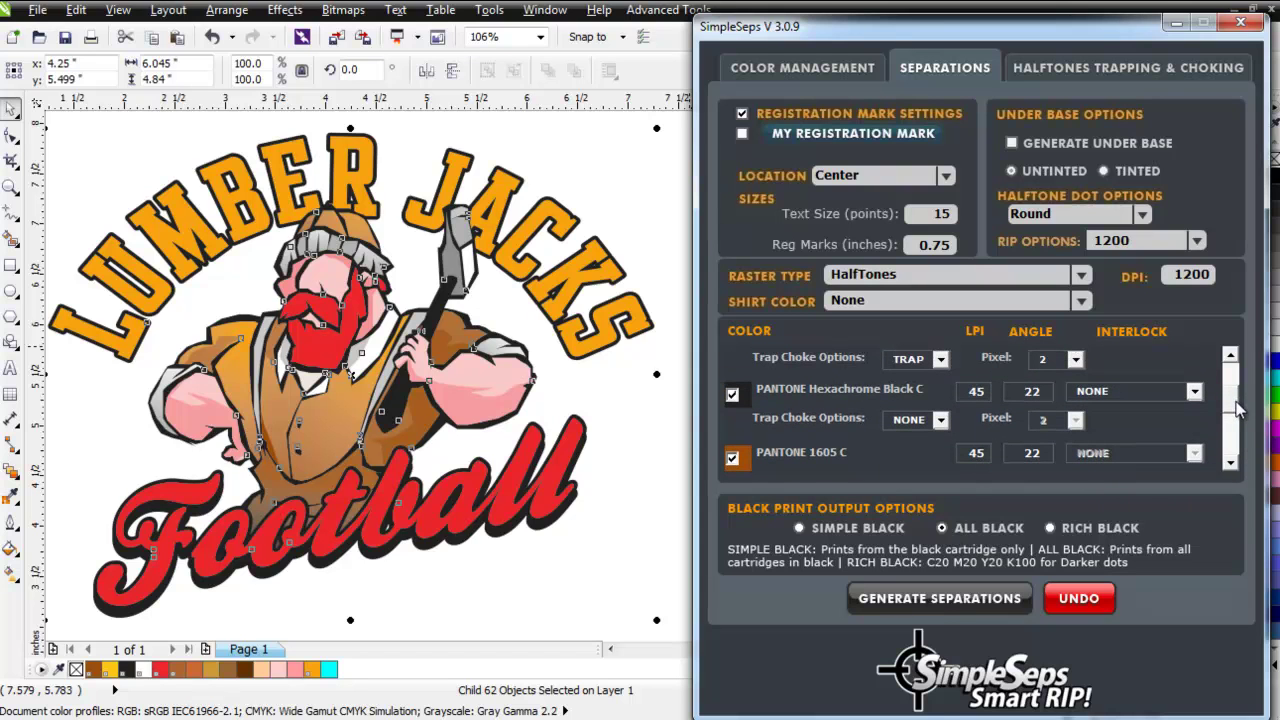
pyautogui.click(1195, 396)
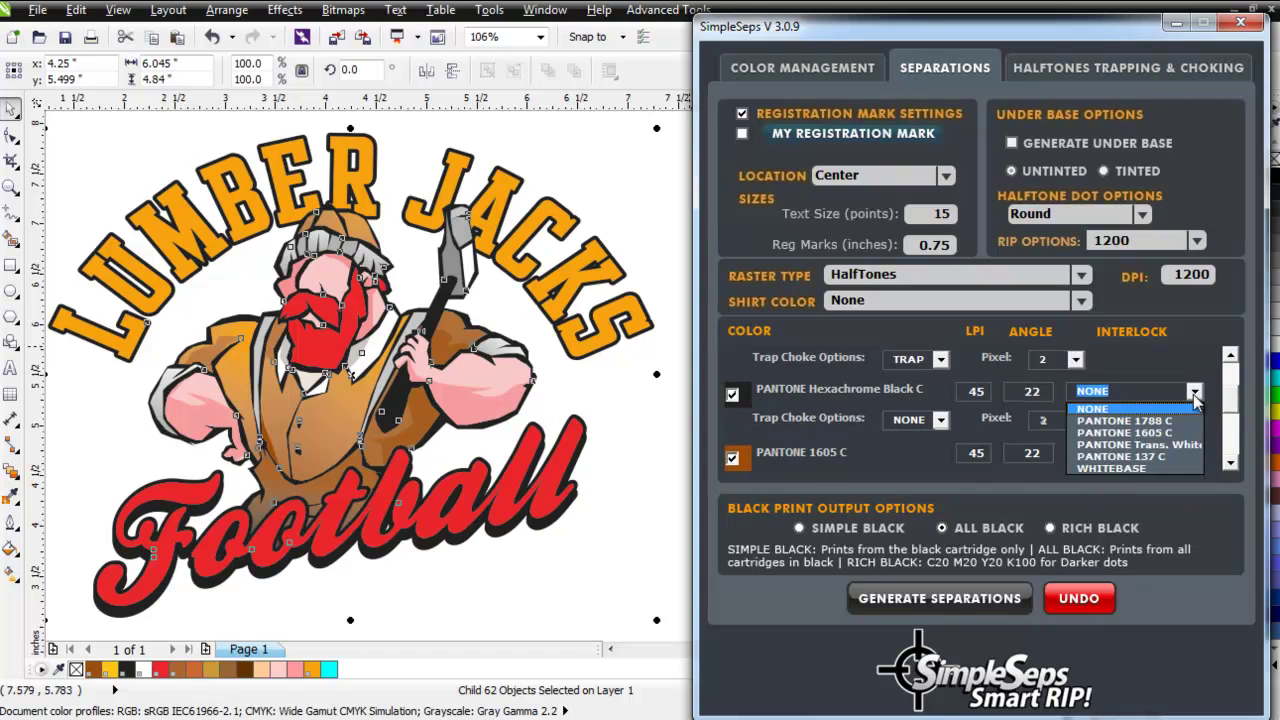
pyautogui.click(1159, 431)
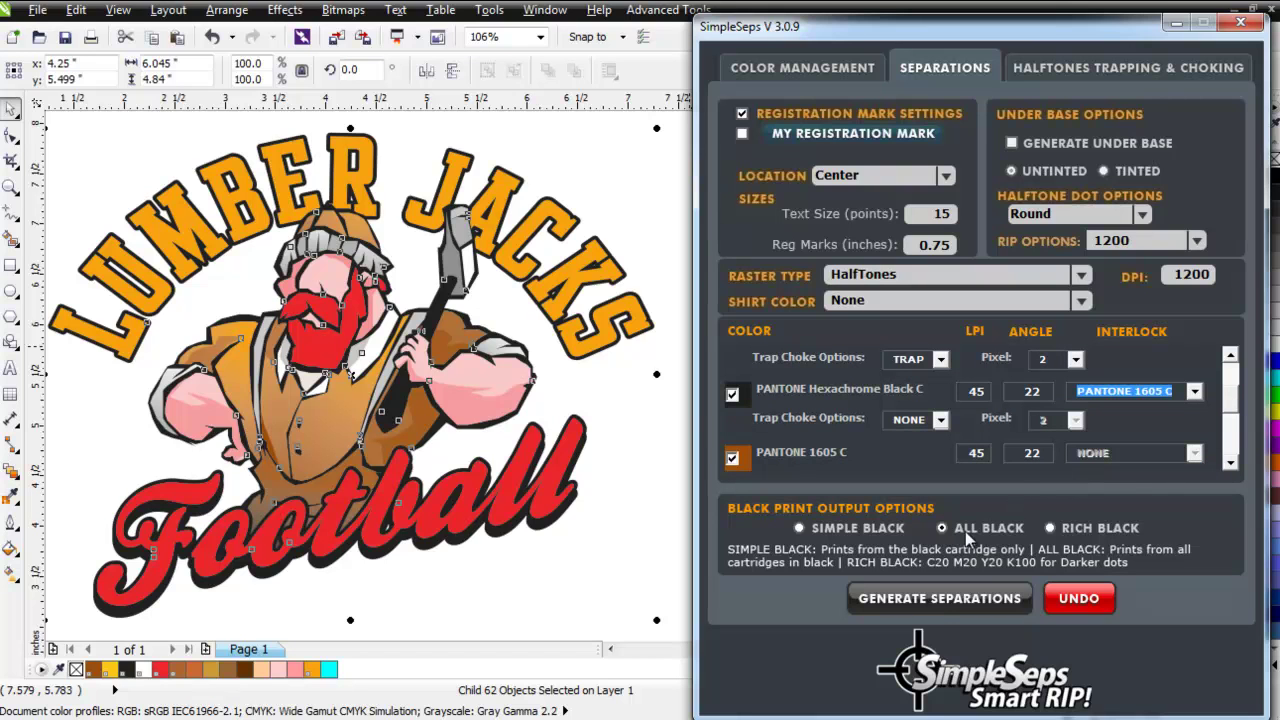
# Generate the separations, producing eight pages including Halftone Preview and Under Base UnTinted
pyautogui.click(955, 600)
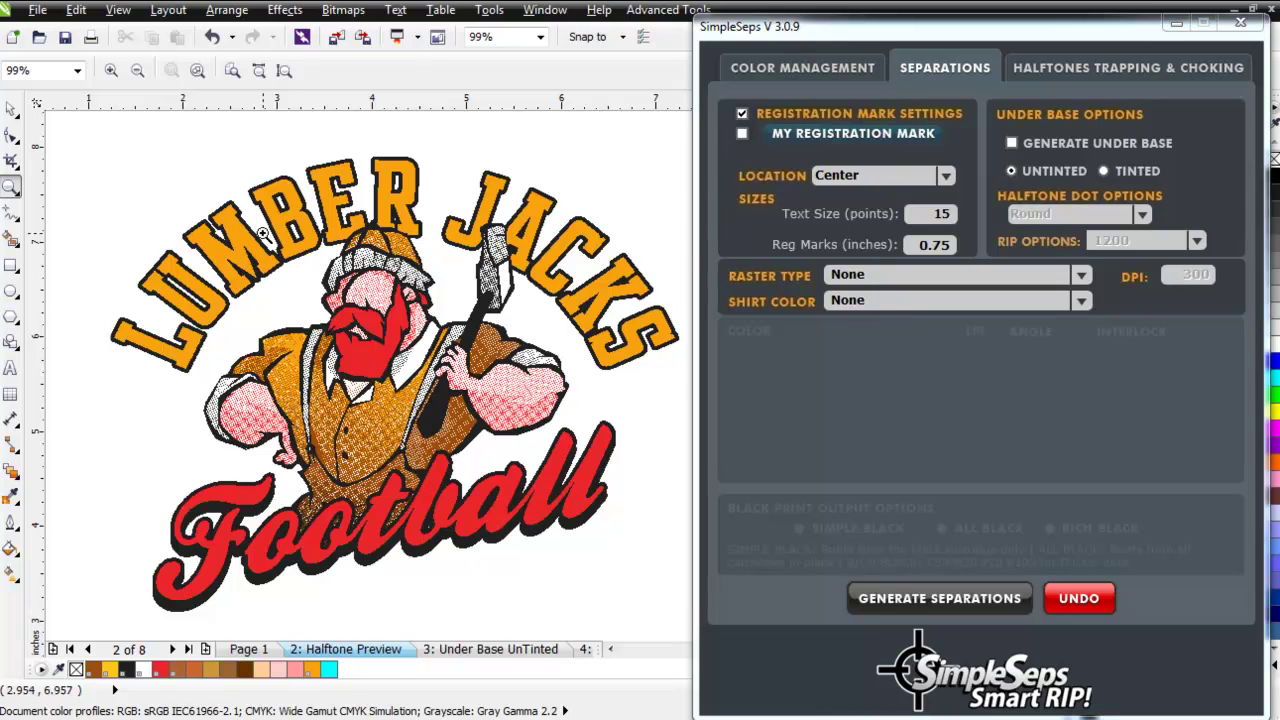
# Zoom in on the lumberjack's hat and face, then switch the display to Wireframe
pyautogui.moveTo(263, 234); pyautogui.dragTo(510, 412)
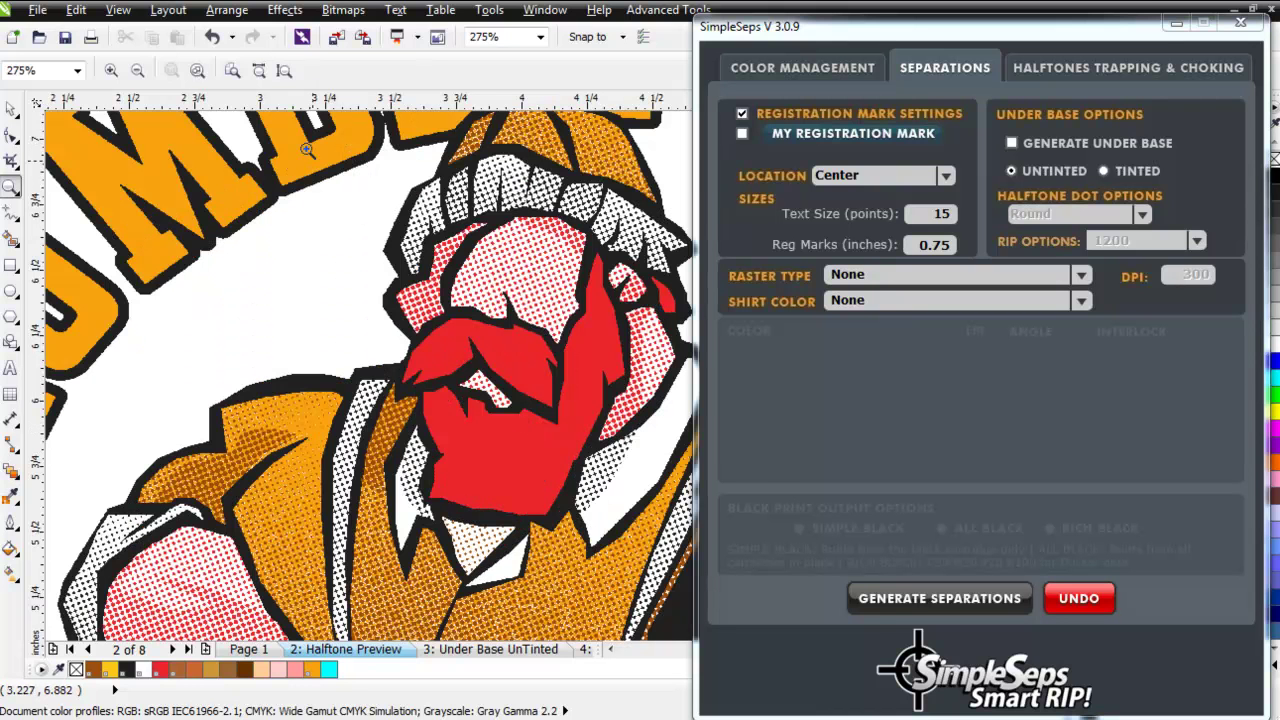
pyautogui.moveTo(280, 196); pyautogui.dragTo(430, 358)
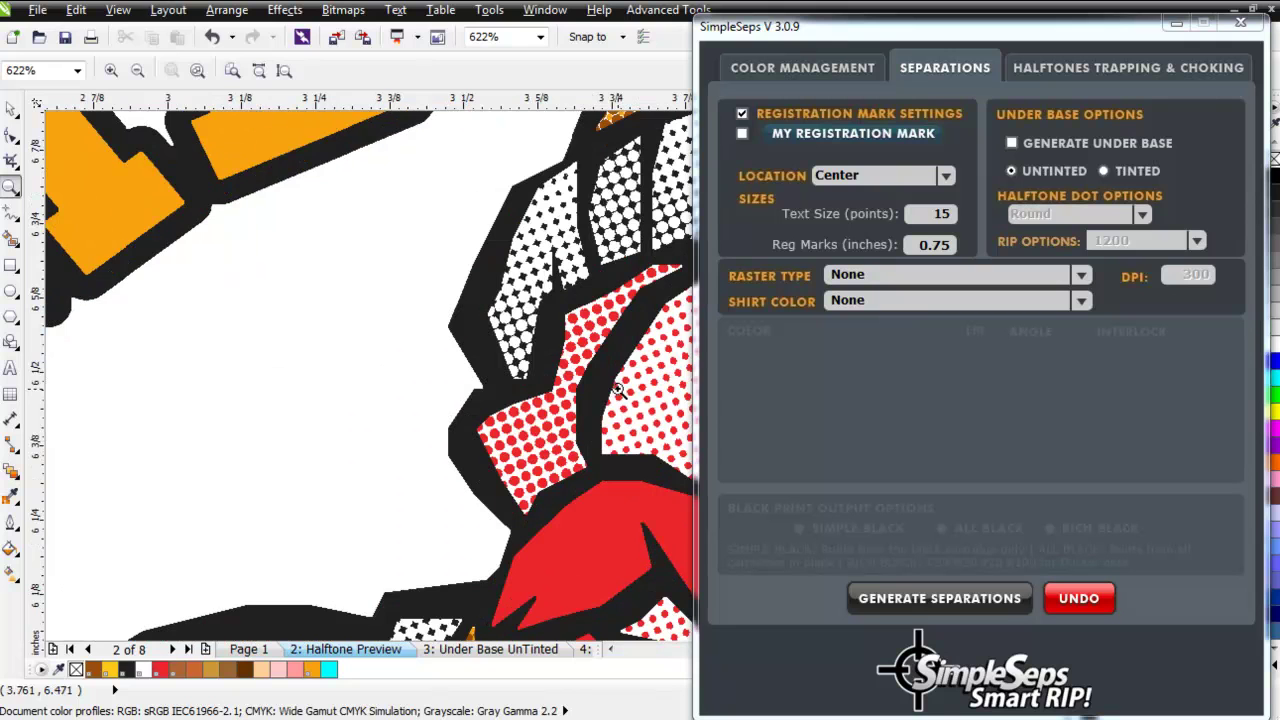
pyautogui.click(118, 10)
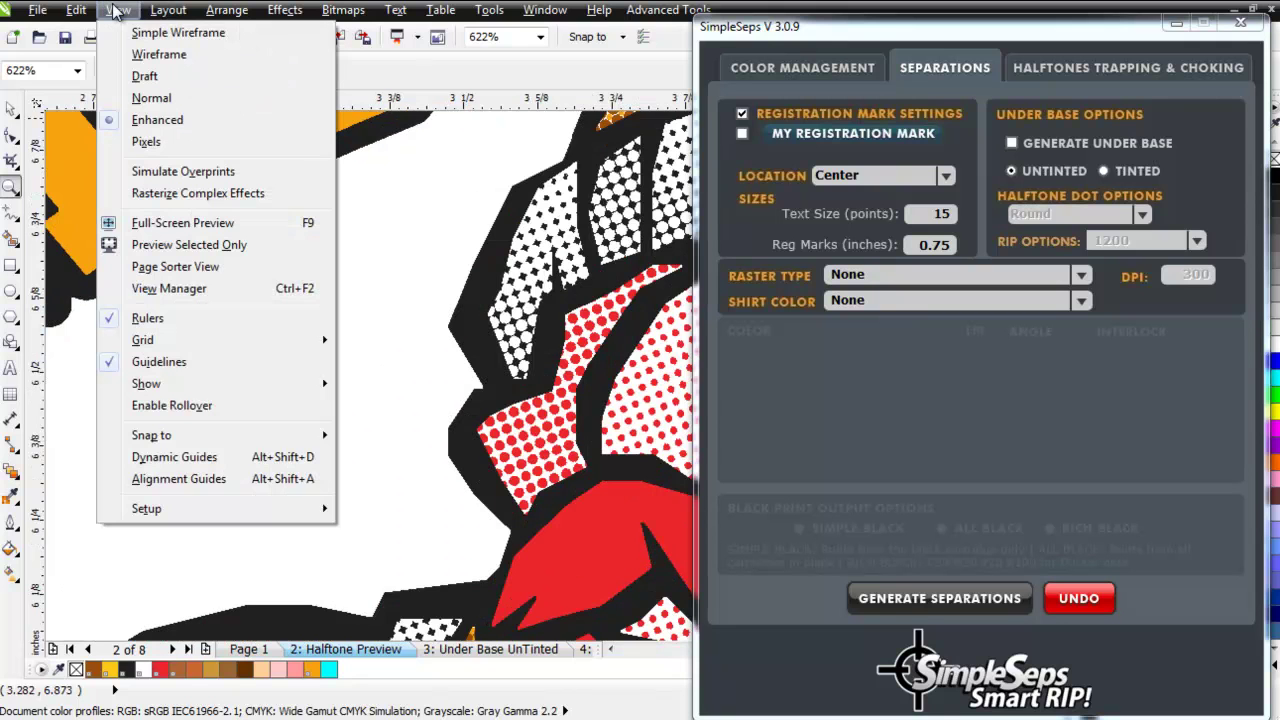
pyautogui.click(157, 56)
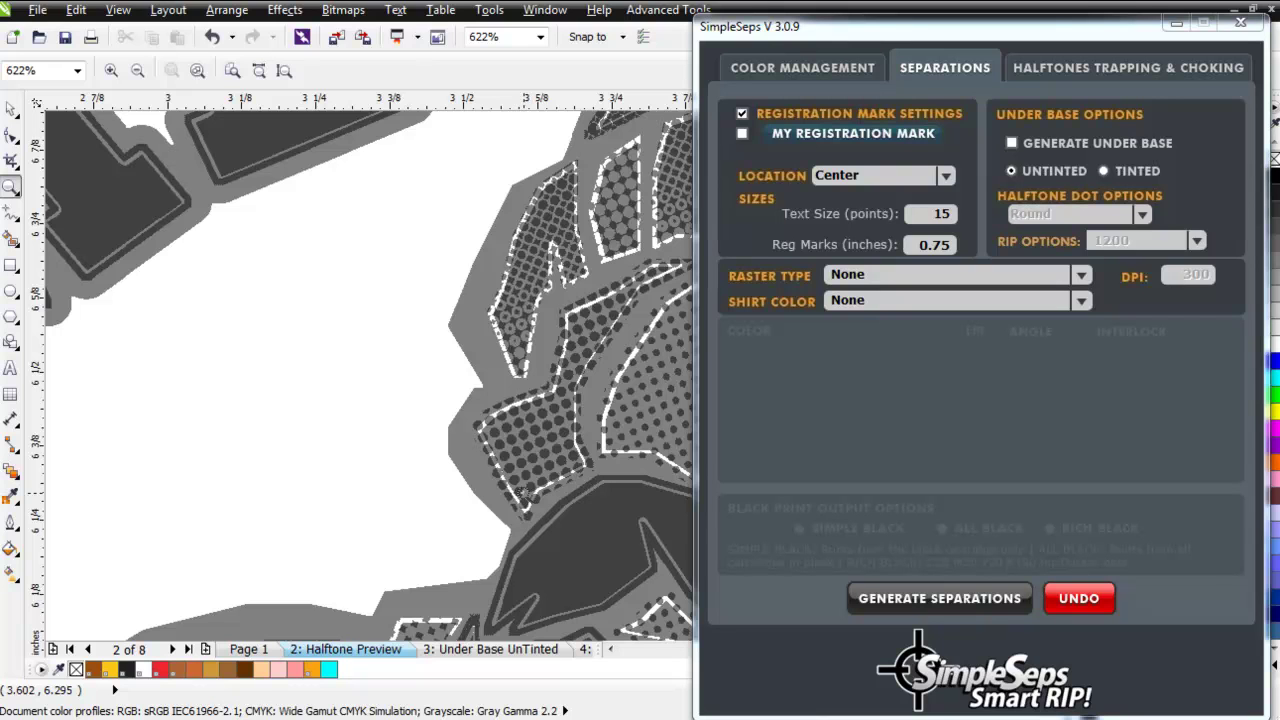
# Switch back to the Pick tool and restore the Enhanced full-colour display
pyautogui.click(12, 108)
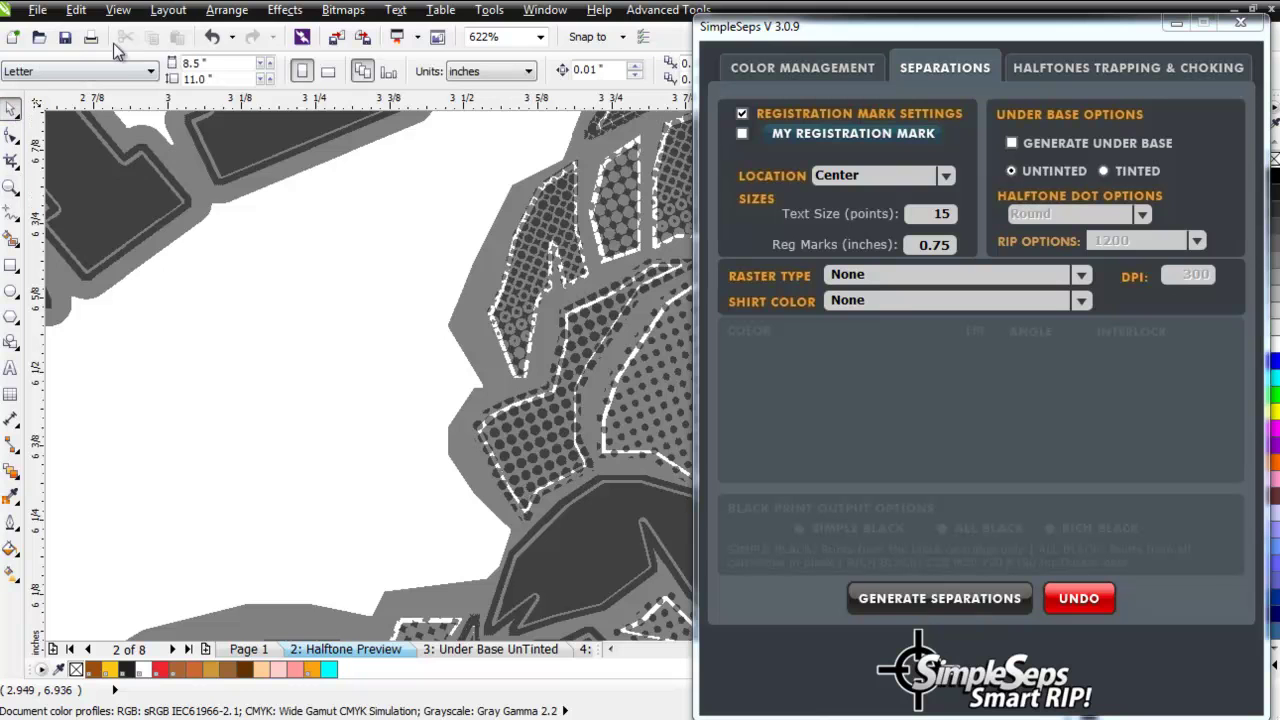
pyautogui.click(116, 10)
pyautogui.click(158, 120)
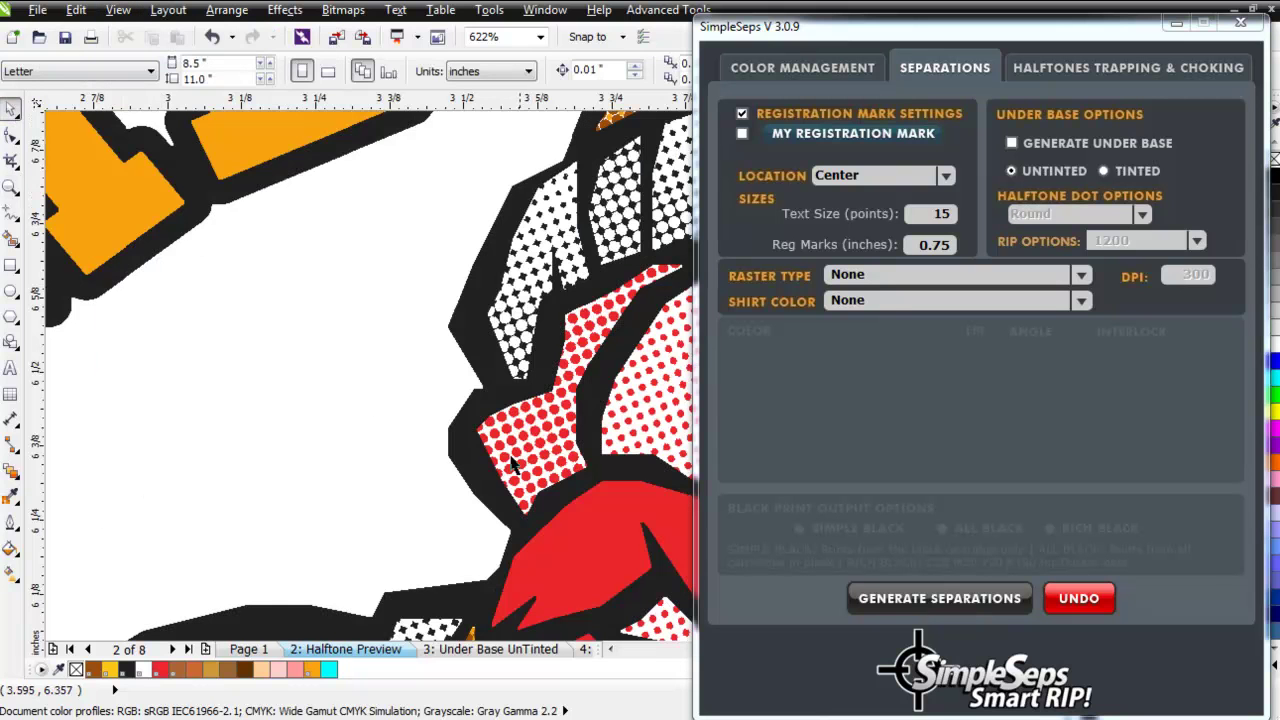
# Minimize SimpleSeps, then cut and paste the red PANTONE 1788 C halftone to bring it on top
pyautogui.click(530, 426)
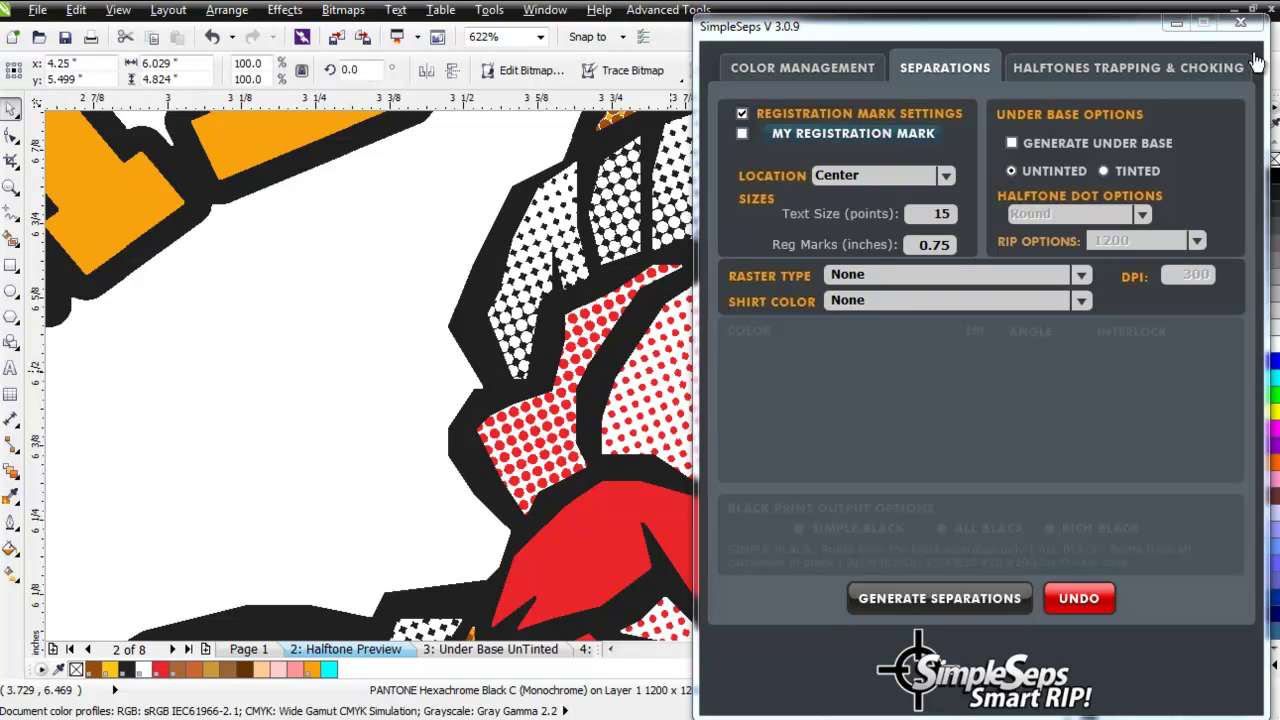
pyautogui.click(1180, 26)
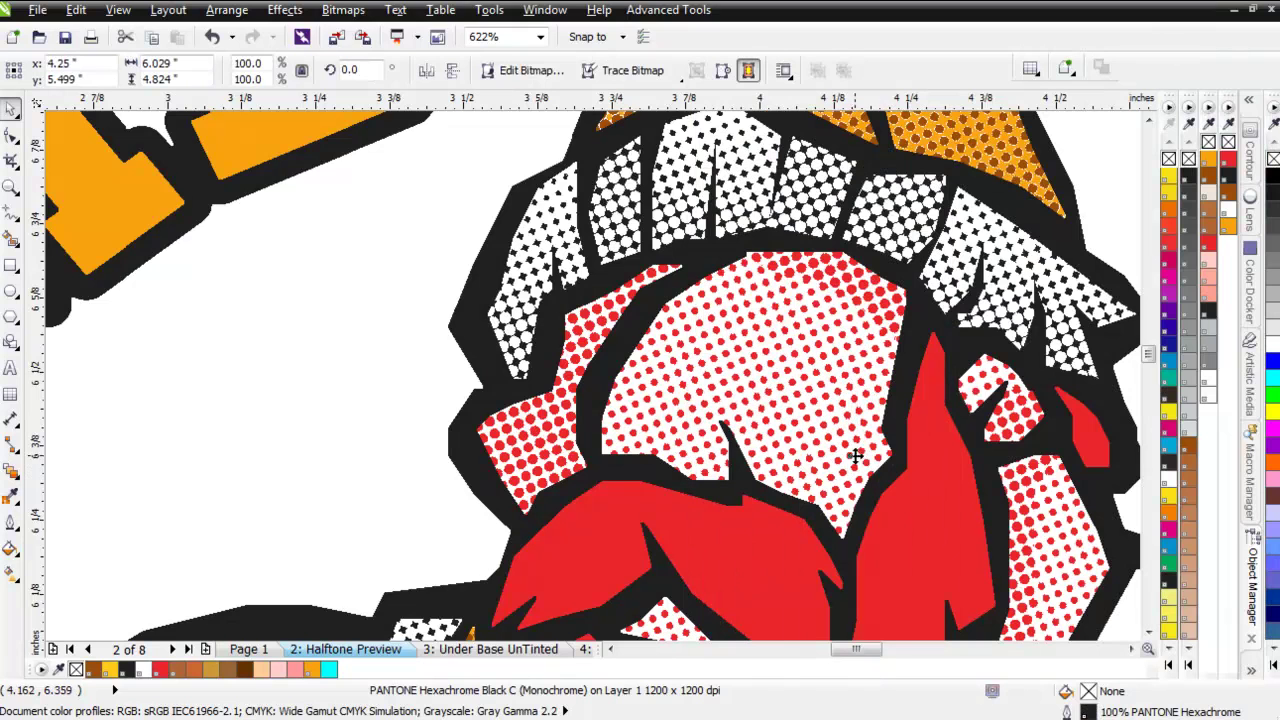
pyautogui.click(770, 422)
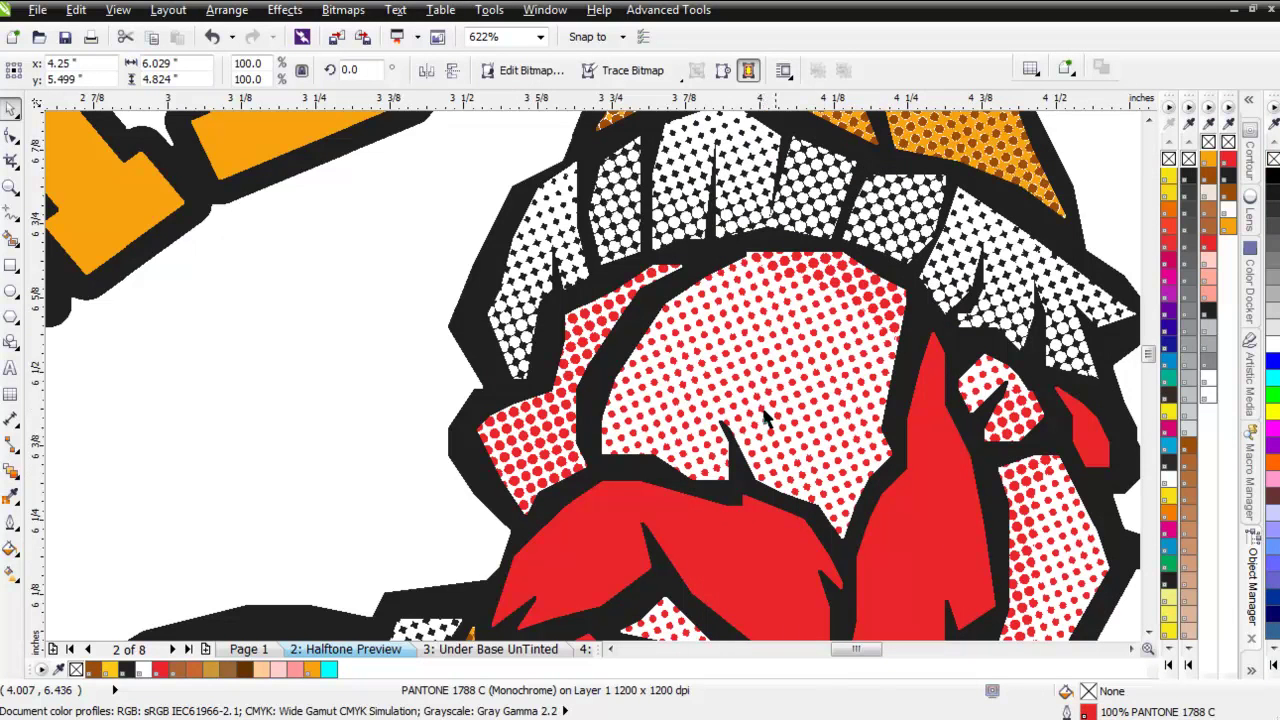
pyautogui.click(125, 37)
pyautogui.click(177, 37)
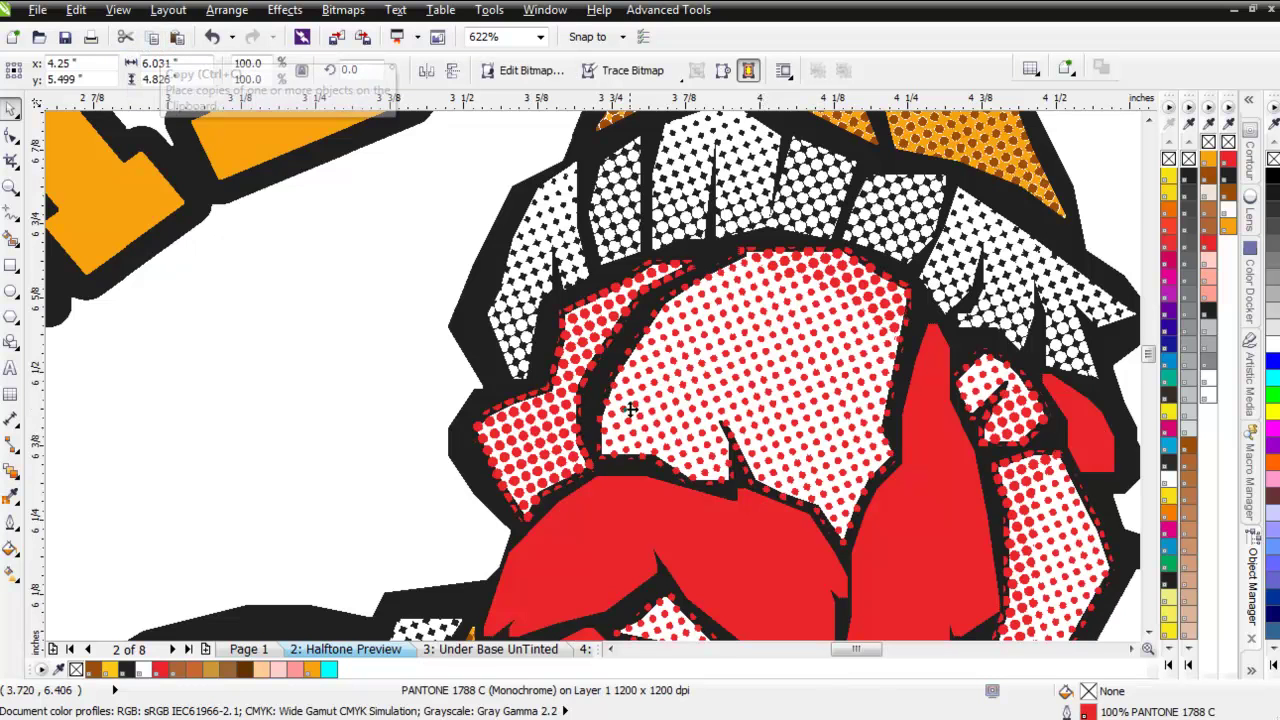